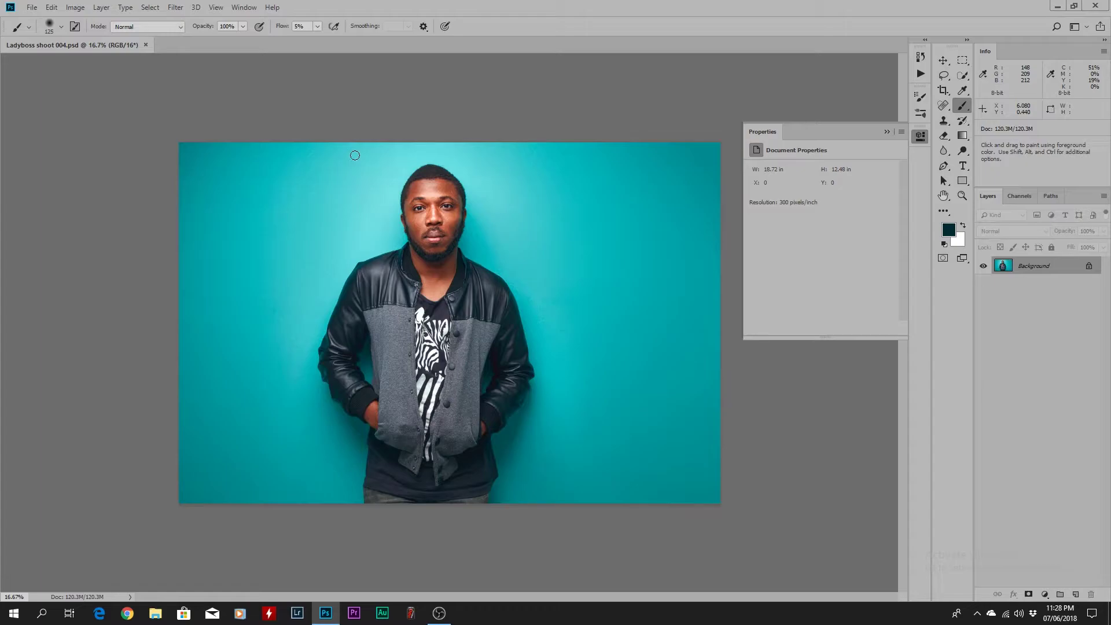
Open Select > Color Range and sample the teal wall behind the man.
click(153, 7)
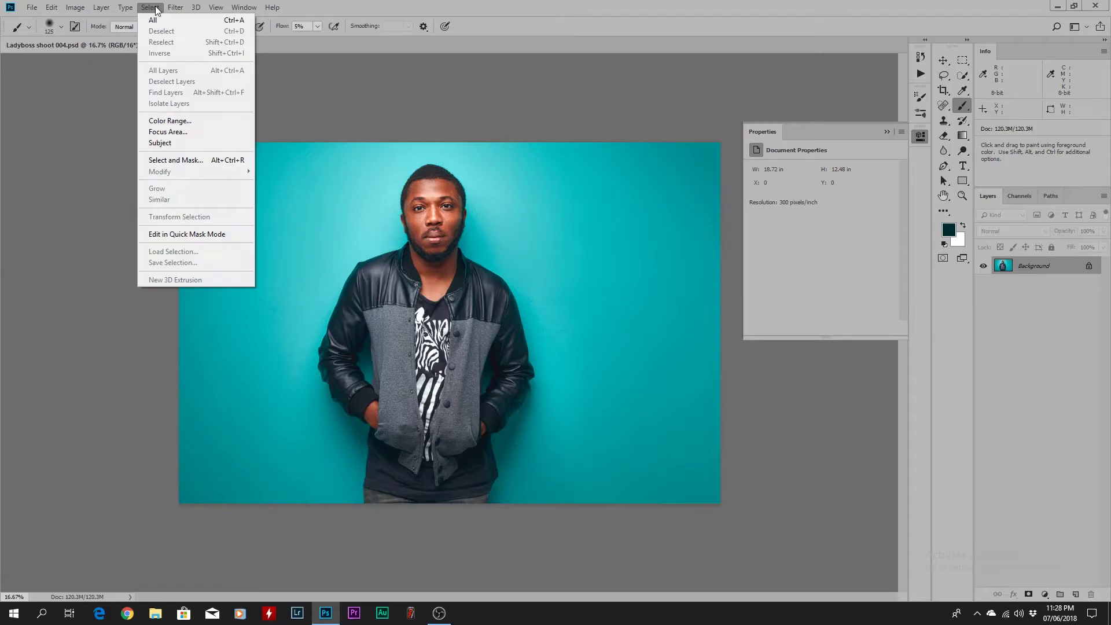
click(182, 124)
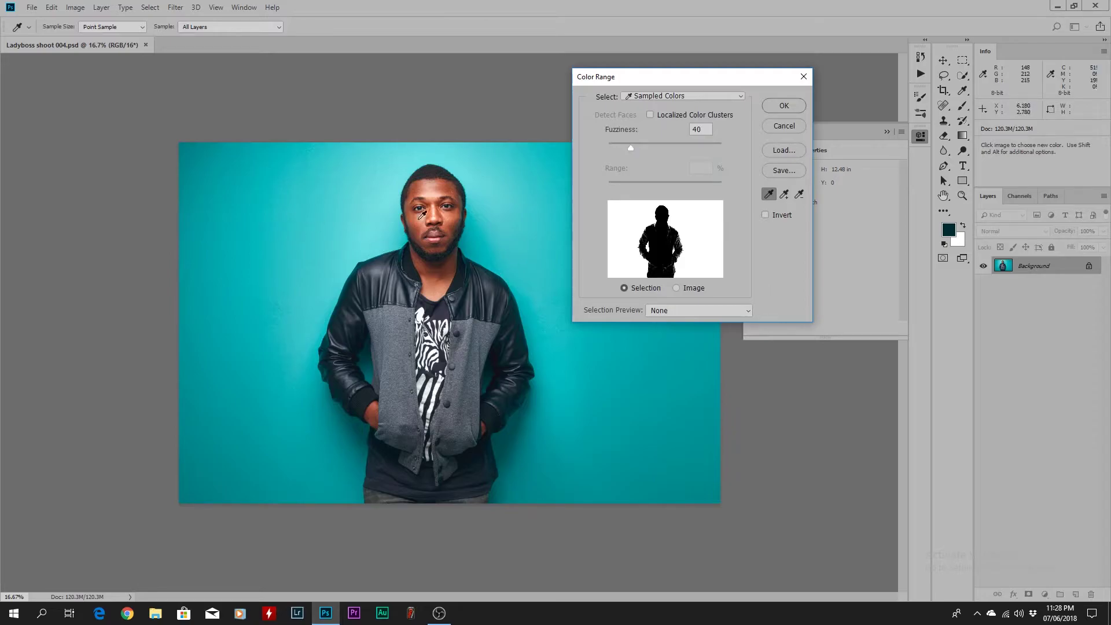
click(308, 248)
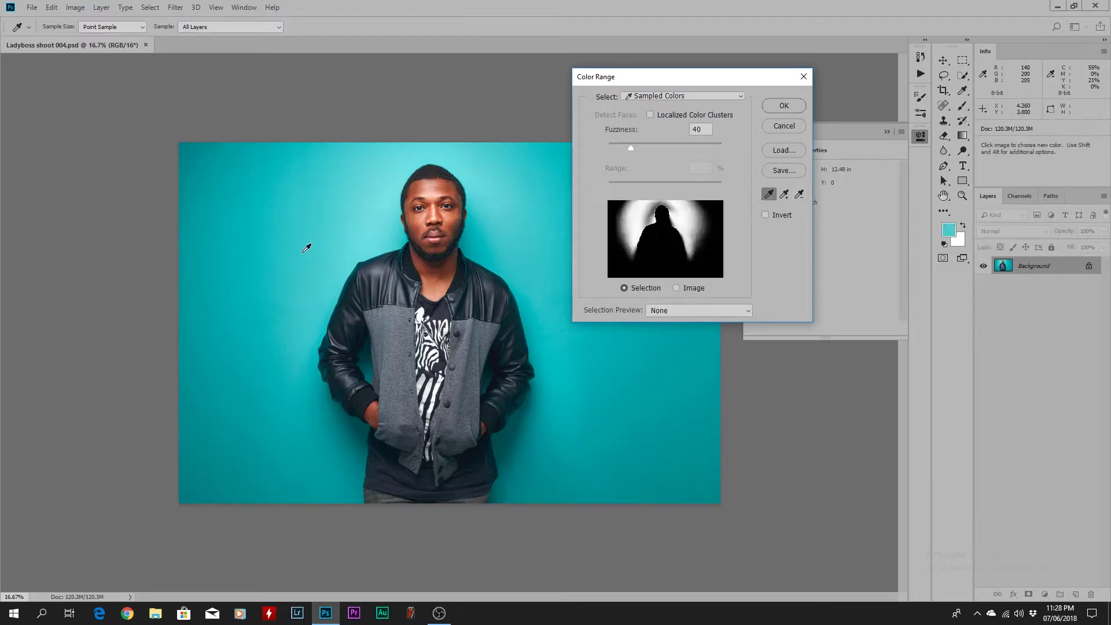
click(339, 240)
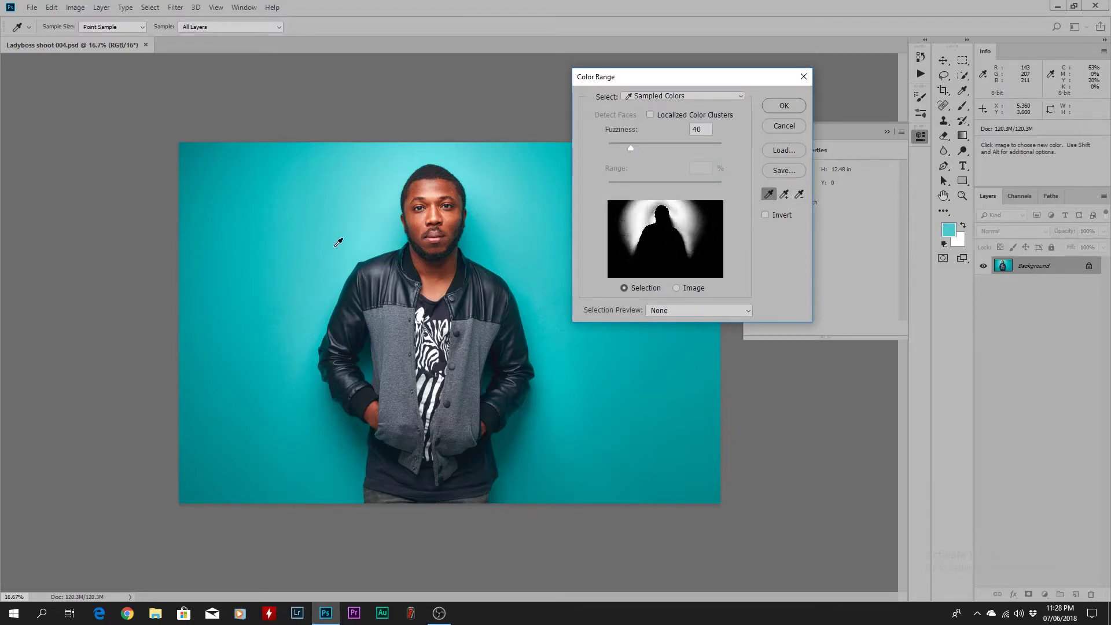
Use Add to Sample to include the left, top-left and bottom-left wall areas.
click(785, 199)
click(252, 327)
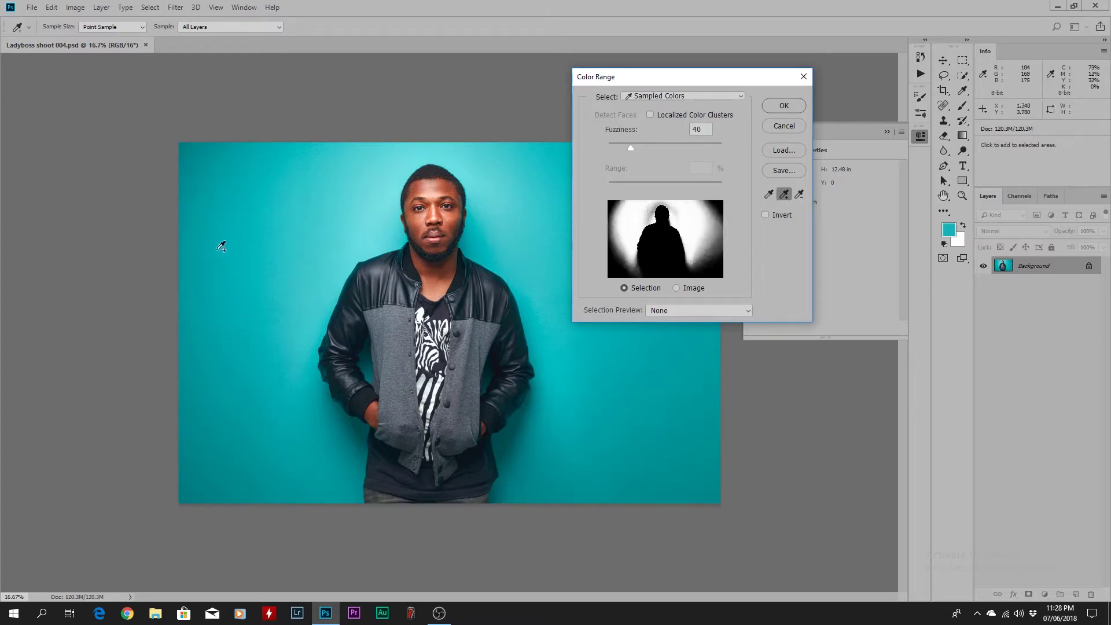
click(223, 243)
click(217, 149)
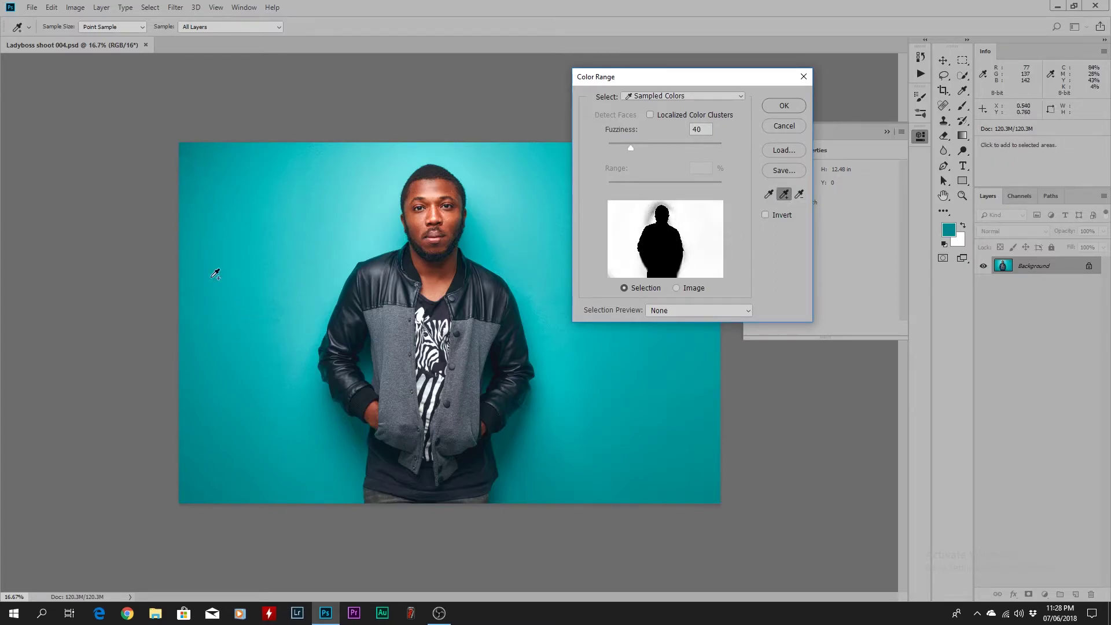
click(203, 488)
Add the wall around the head, right of the figure and jacket shadows, then confirm the selection.
click(293, 496)
click(396, 233)
click(405, 171)
click(476, 222)
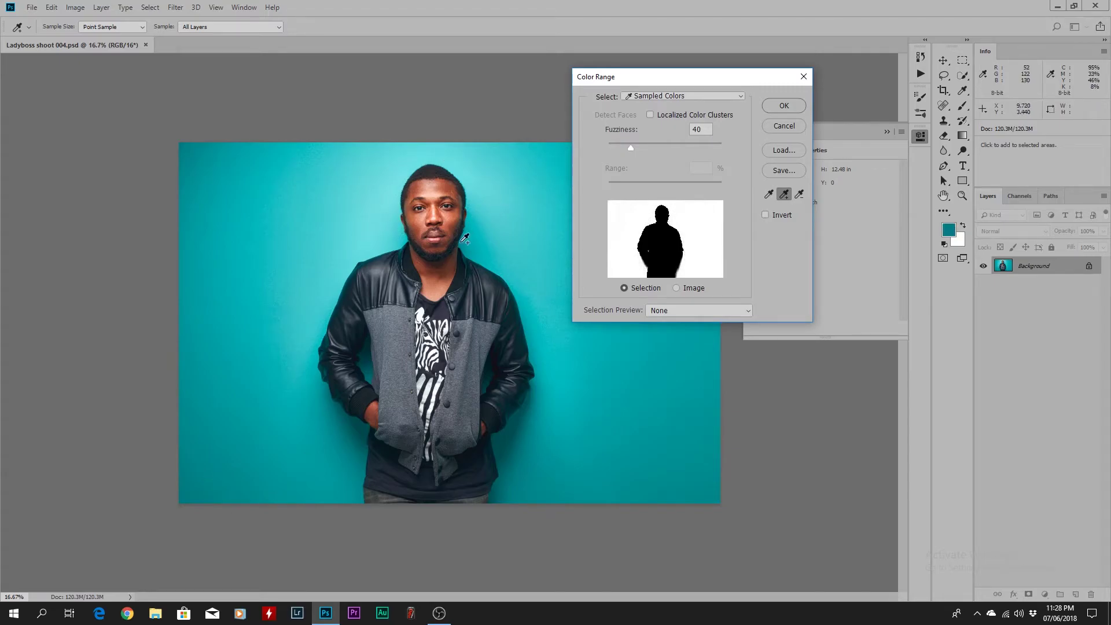
click(372, 365)
click(372, 347)
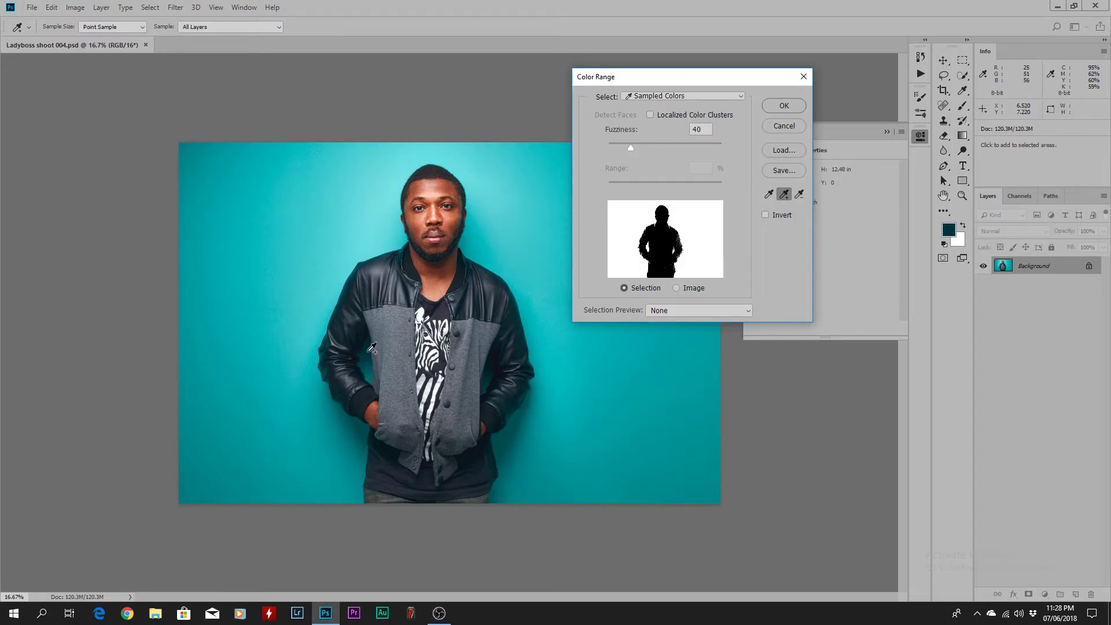
click(493, 375)
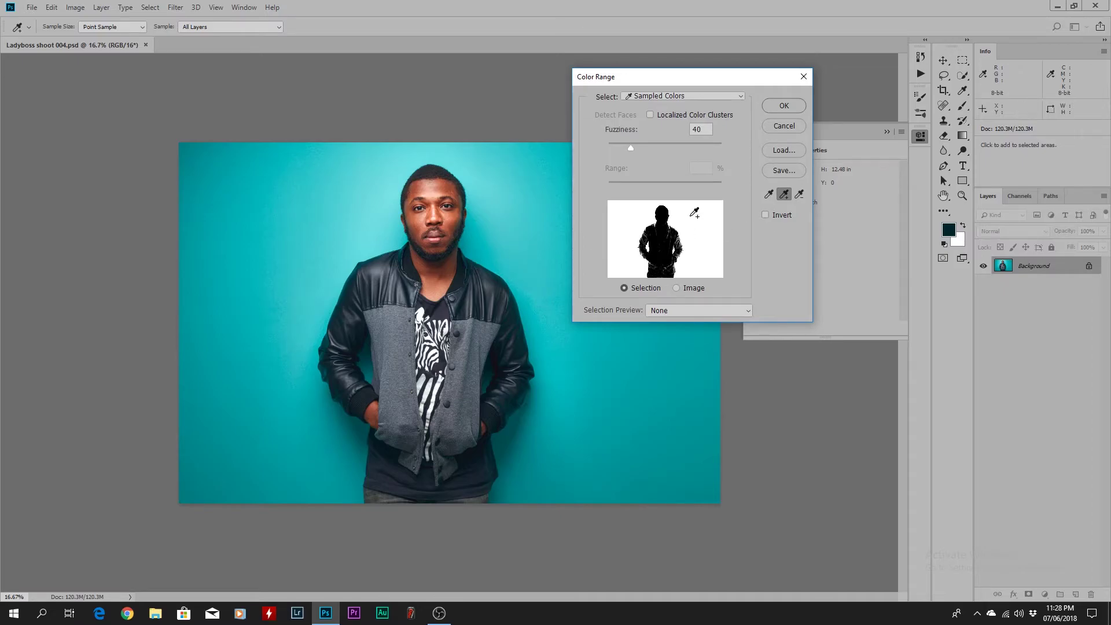
click(785, 106)
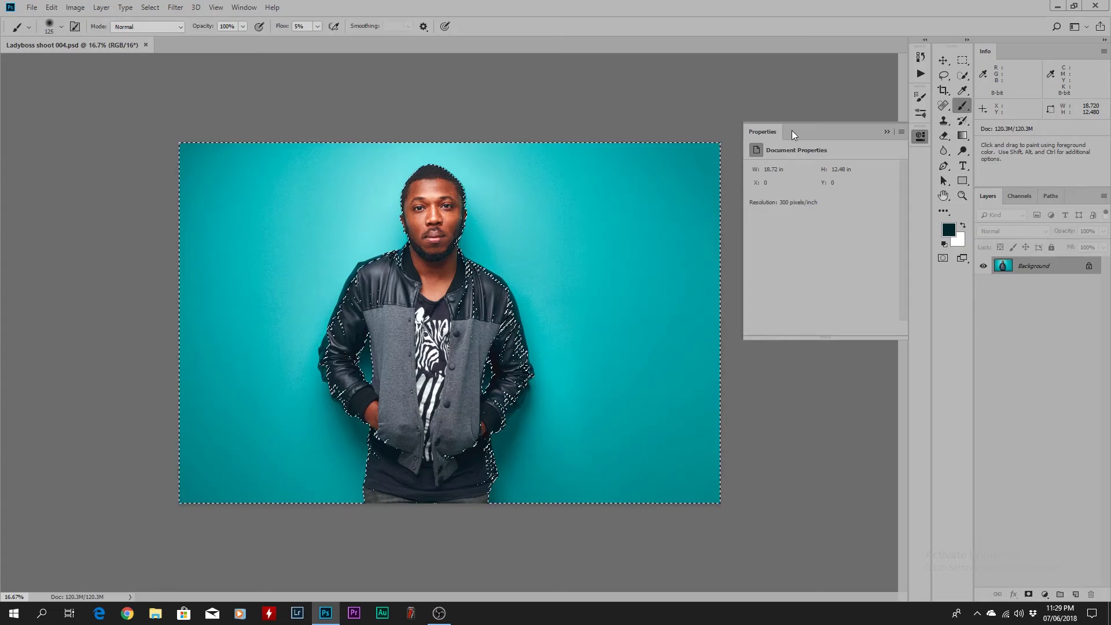
click(1045, 594)
Add a Hue/Saturation adjustment layer set to Hue +51, Saturation +22, Lightness -12.
click(1051, 483)
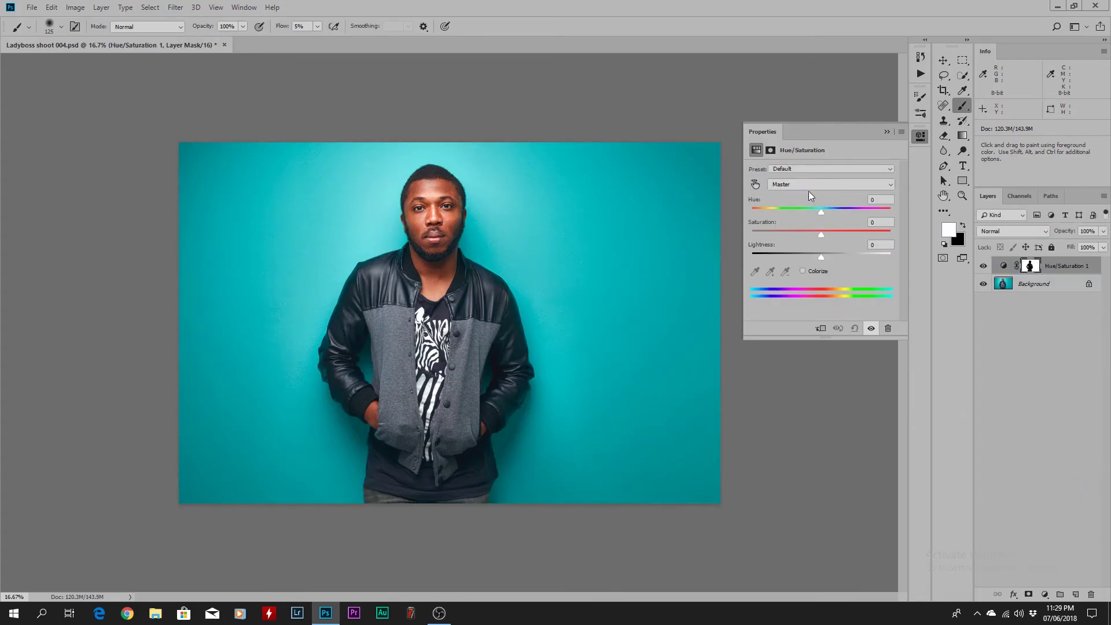
click(803, 184)
mouse_move(822, 213)
mouse_down()
mouse_move(848, 214)
mouse_move(792, 218)
mouse_move(872, 208)
mouse_move(853, 208)
mouse_move(816, 259)
mouse_up()
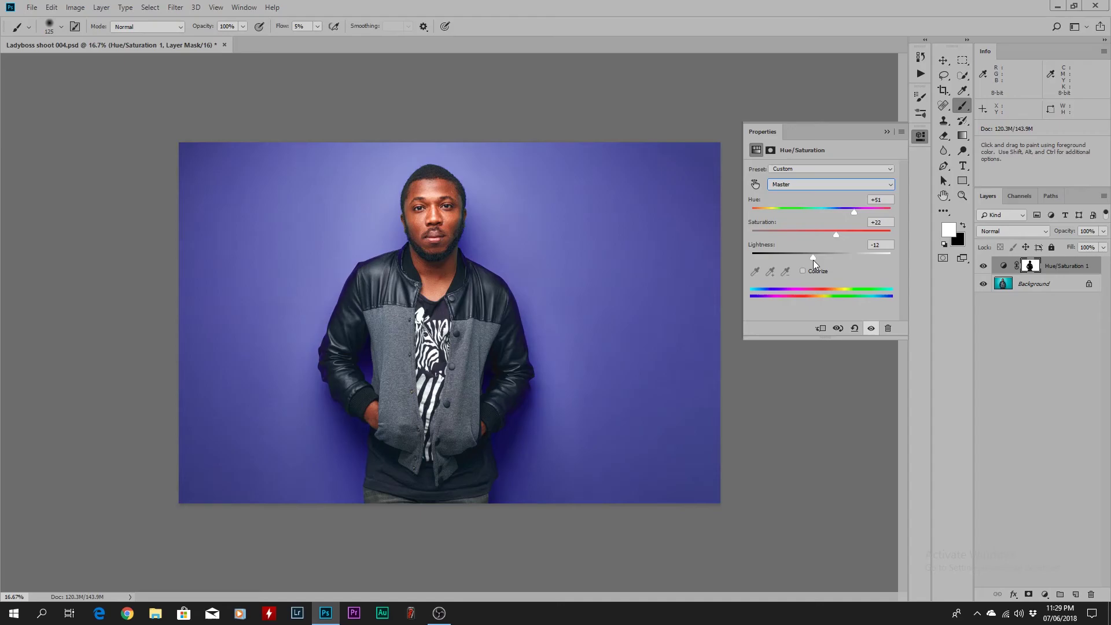
click(984, 266)
click(984, 265)
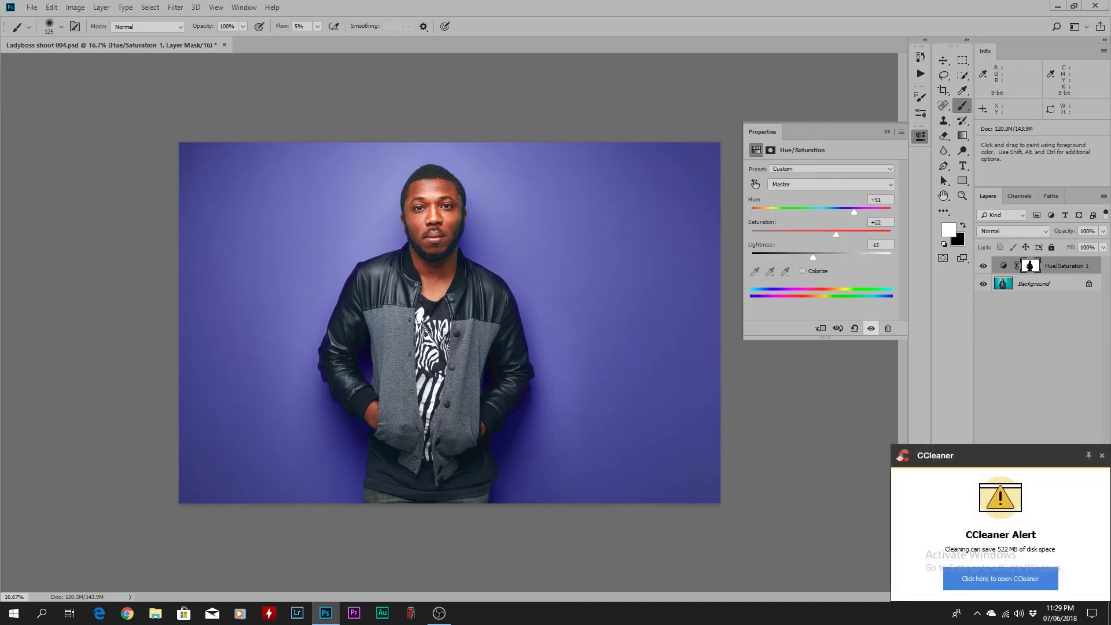
click(1102, 455)
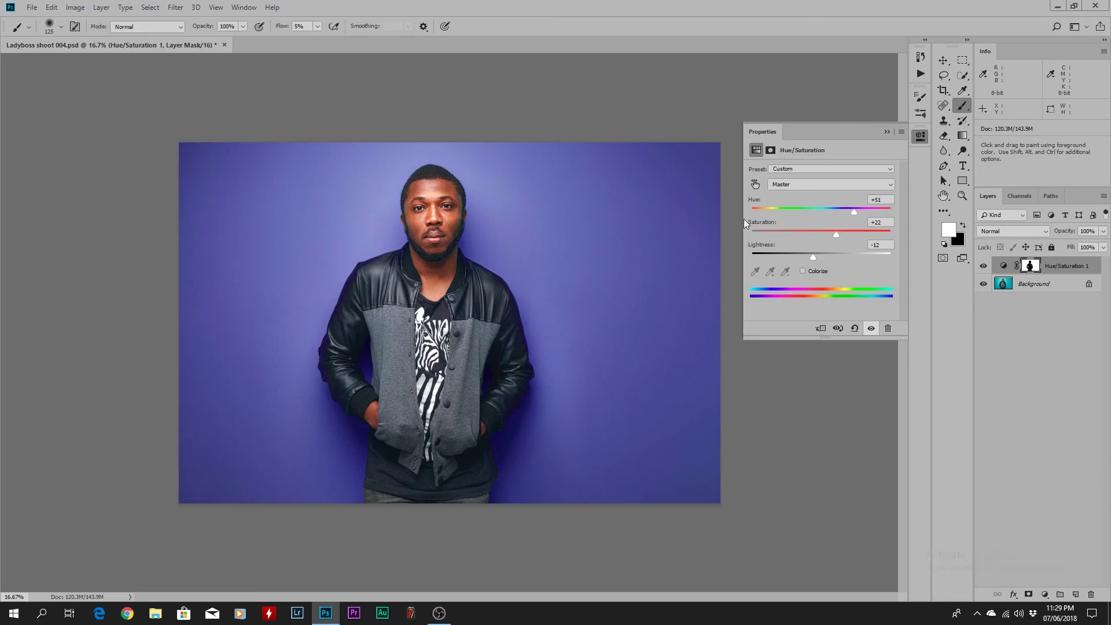